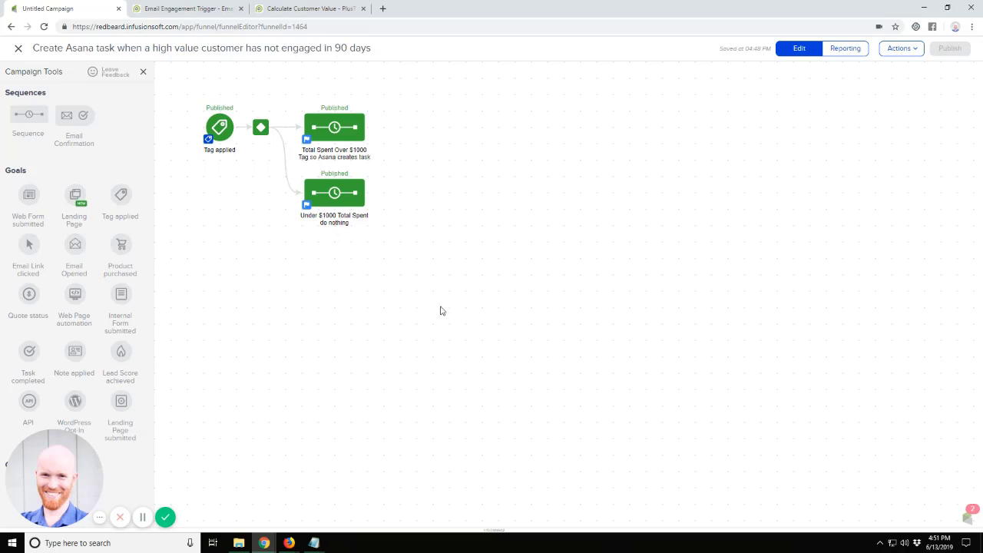
Examine the decision diamond's Total Spent rules for both sequences and return to the campaign canvas.
left_click_drag(167, 85, 245, 202)
double_click(261, 128)
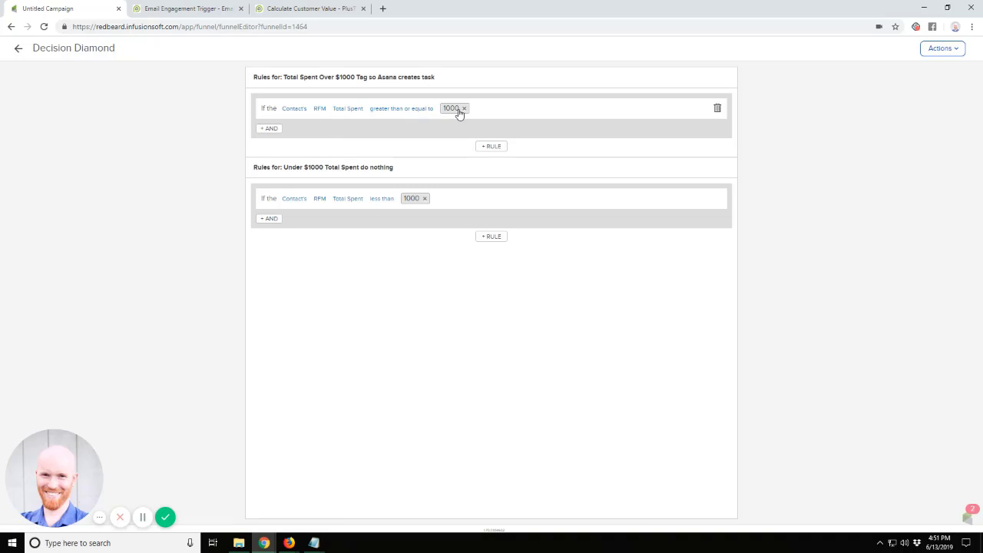
left_click_drag(435, 77, 272, 76)
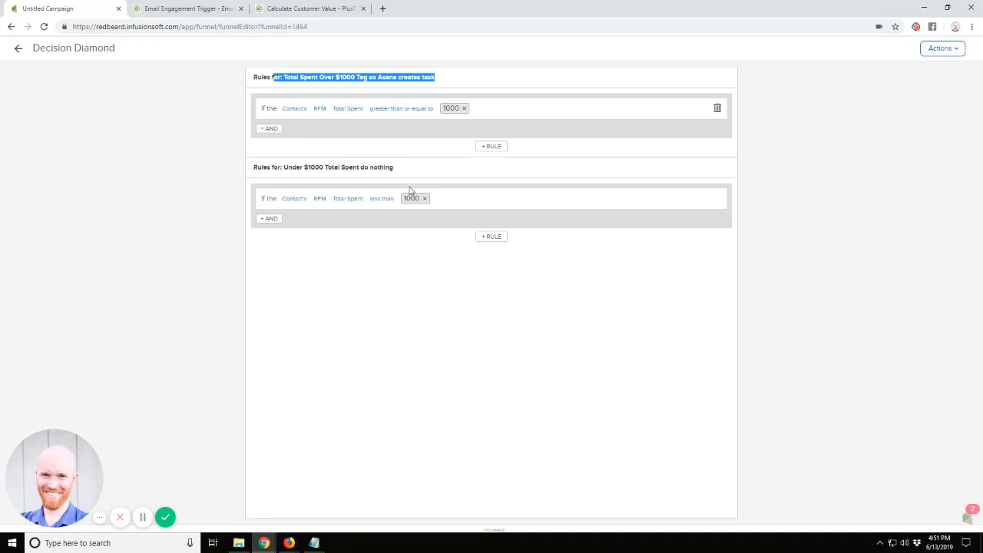
left_click_drag(402, 175, 280, 169)
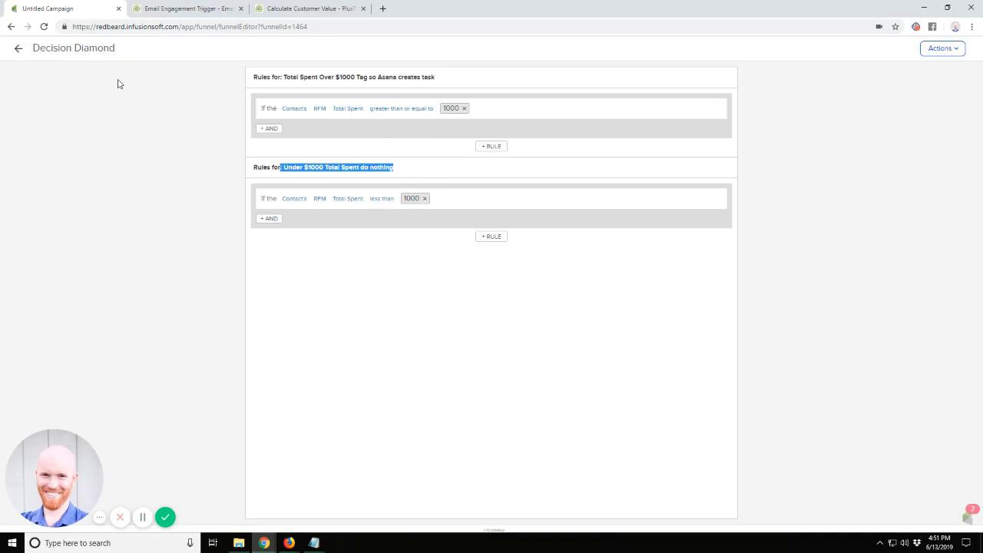
left_click(19, 47)
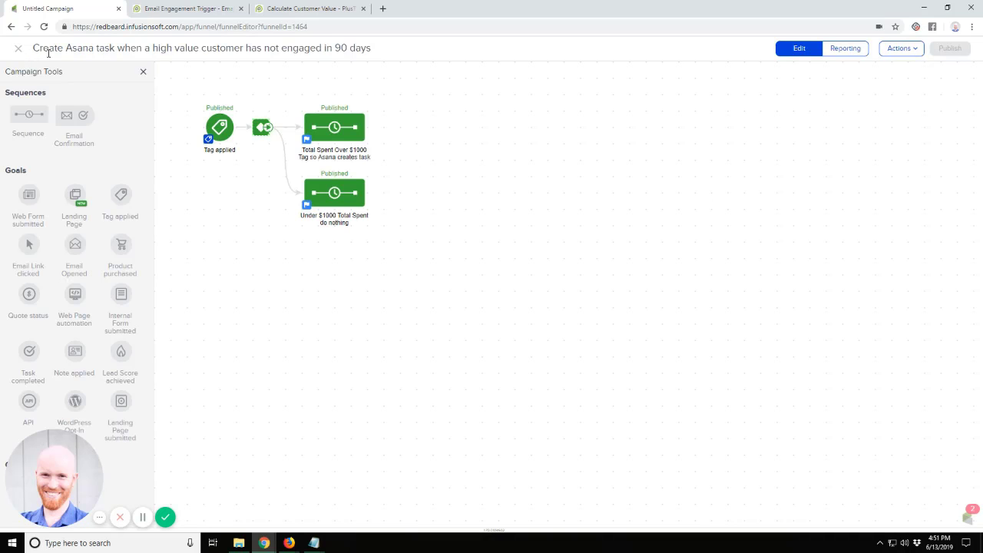
Inspect the contents of the over-$1000 sequence and the under-$1000 sequence after the decision diamond.
left_click_drag(275, 95, 403, 170)
double_click(338, 137)
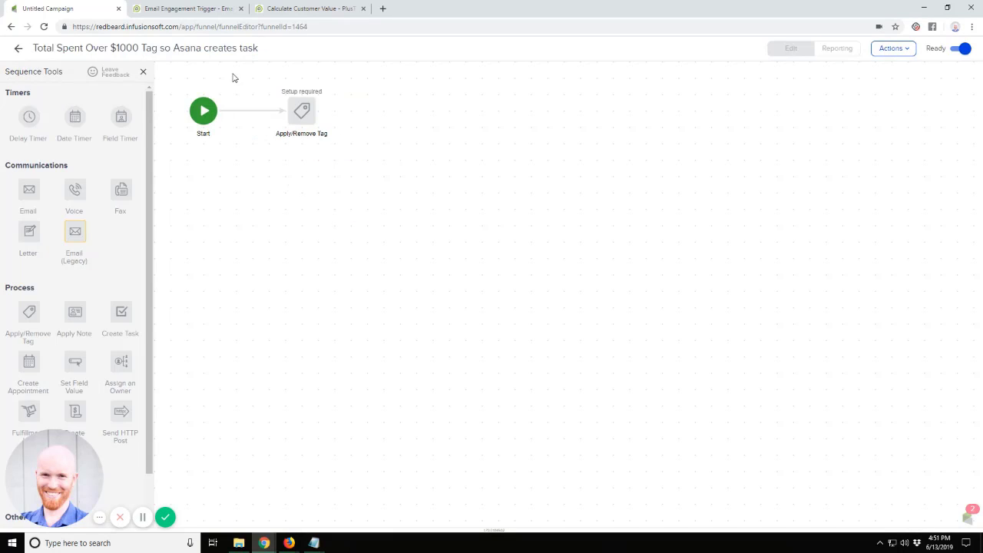
left_click_drag(233, 74, 371, 182)
left_click(18, 49)
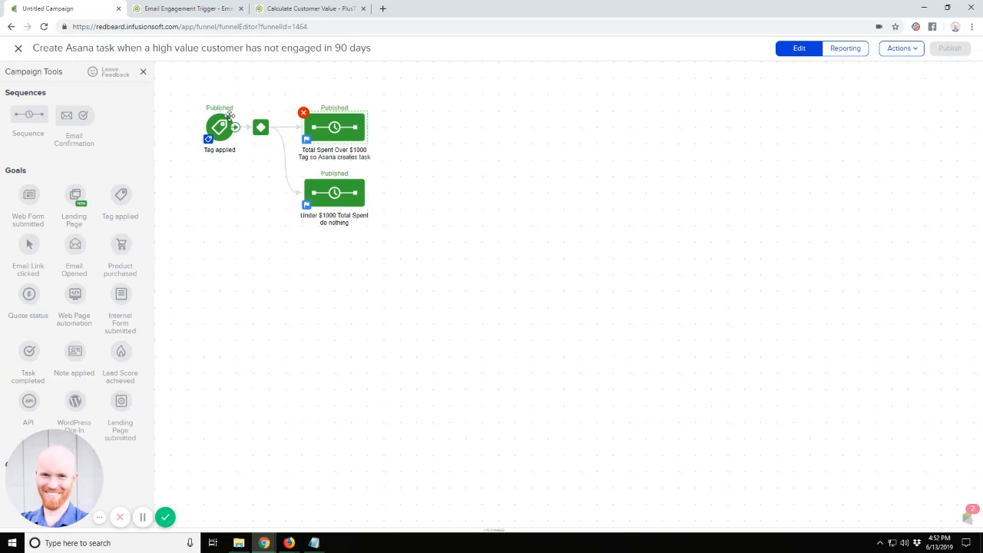
double_click(334, 192)
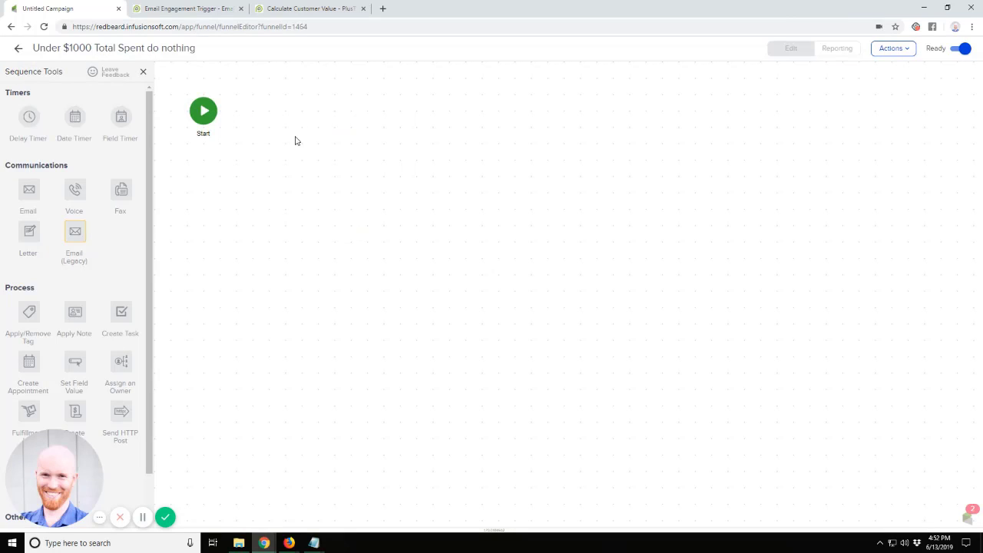
left_click(19, 49)
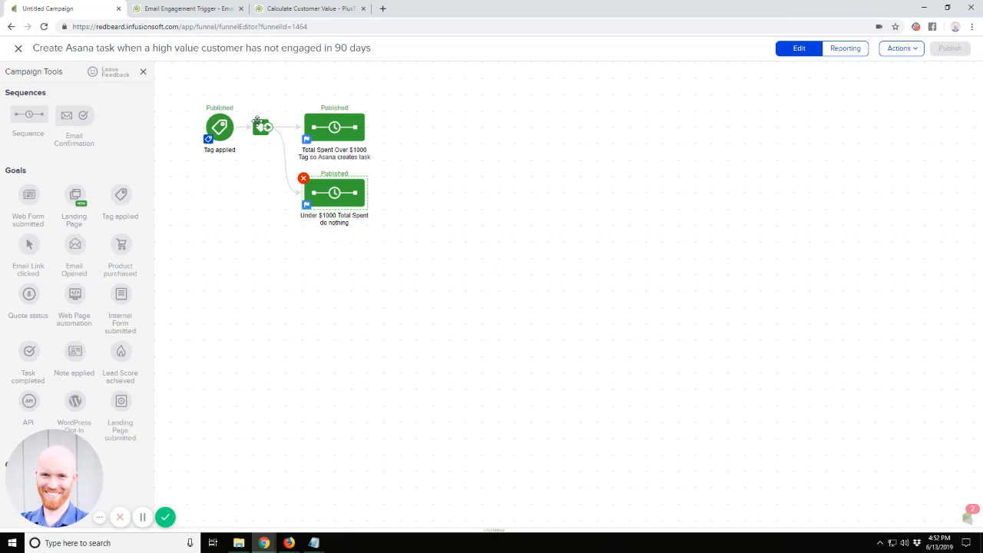
Recheck the decision diamond's rules and open the configuration of the Tag applied goal.
double_click(260, 126)
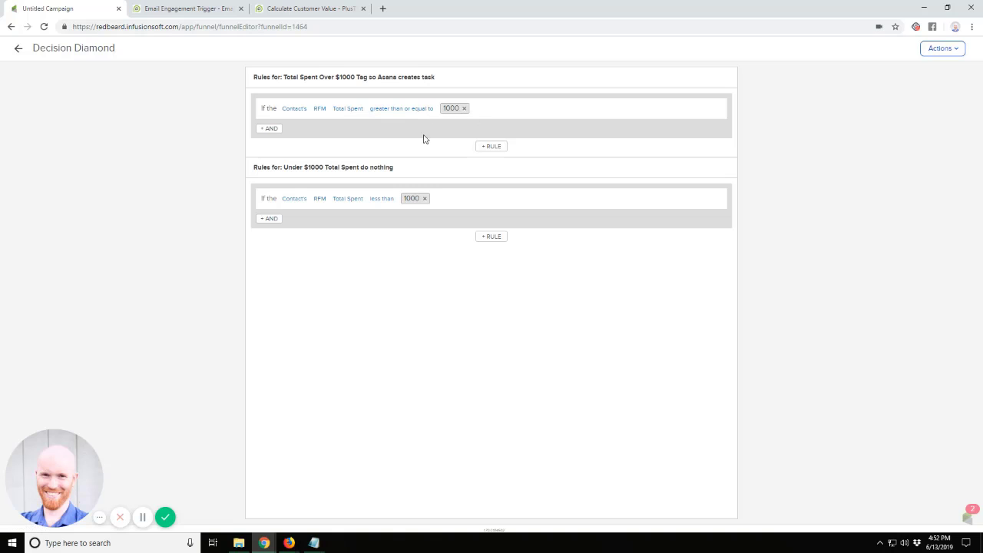
left_click(16, 48)
double_click(219, 127)
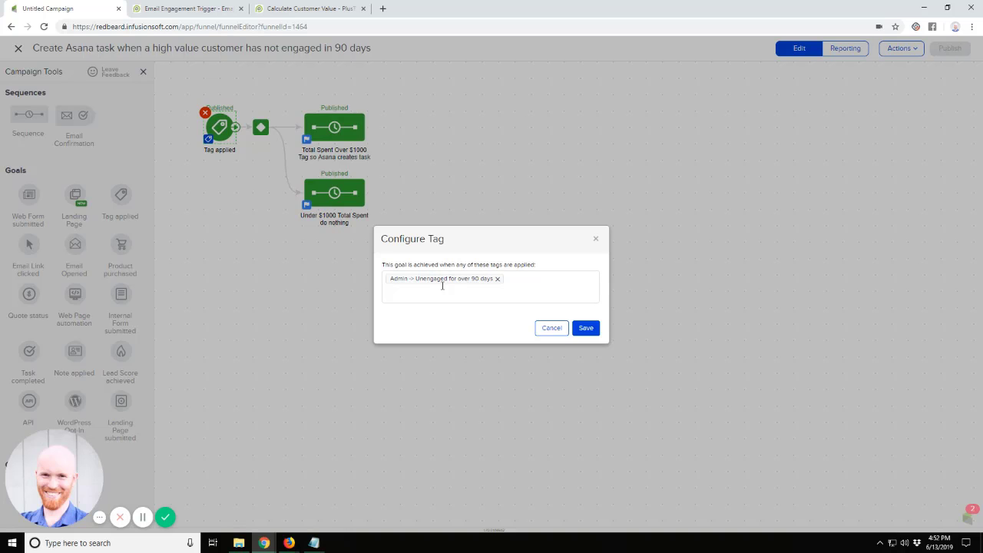
Switch to PlusThis and review the Email Engagement Triggers tool's engagement tags, bulk update options and schedule.
left_click(192, 9)
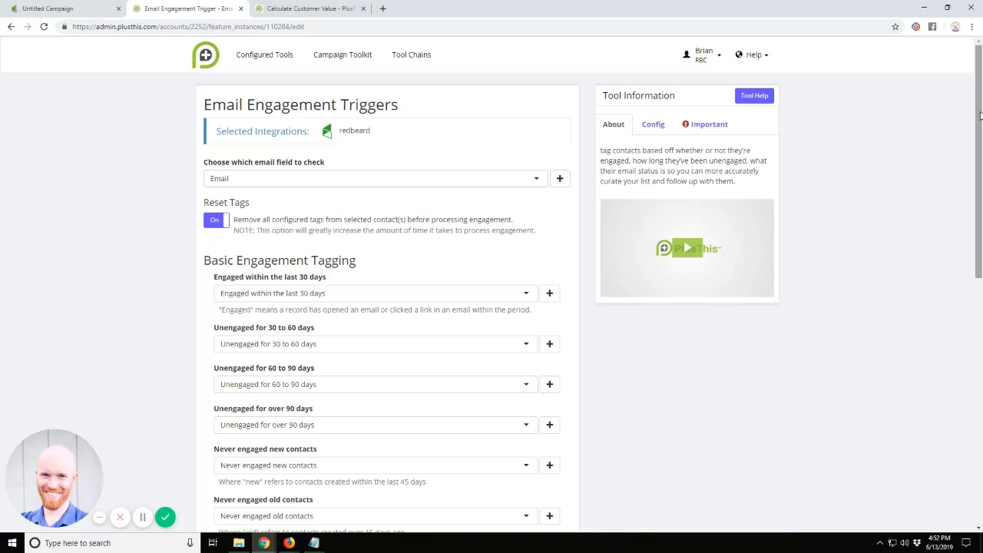
left_click_drag(980, 115, 980, 166)
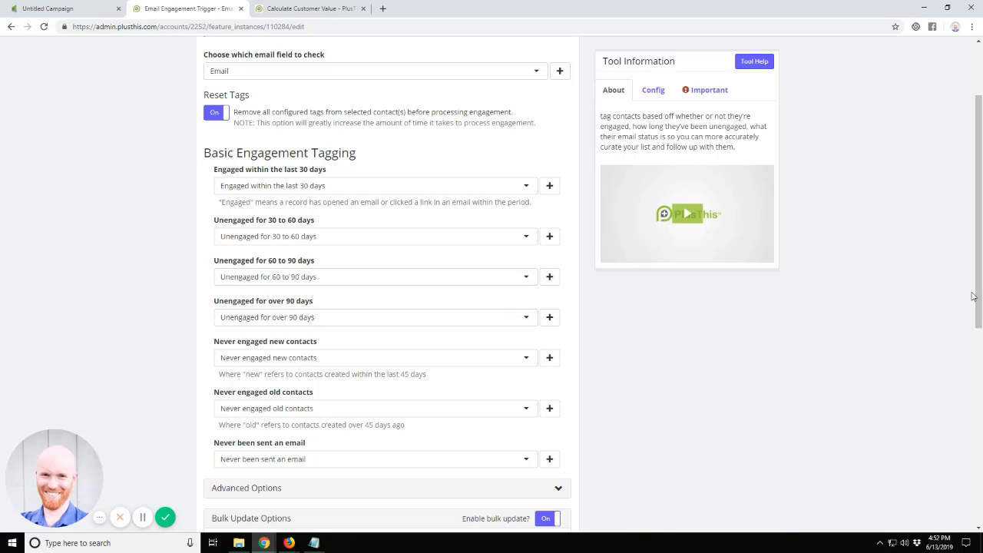
left_click_drag(976, 292, 976, 435)
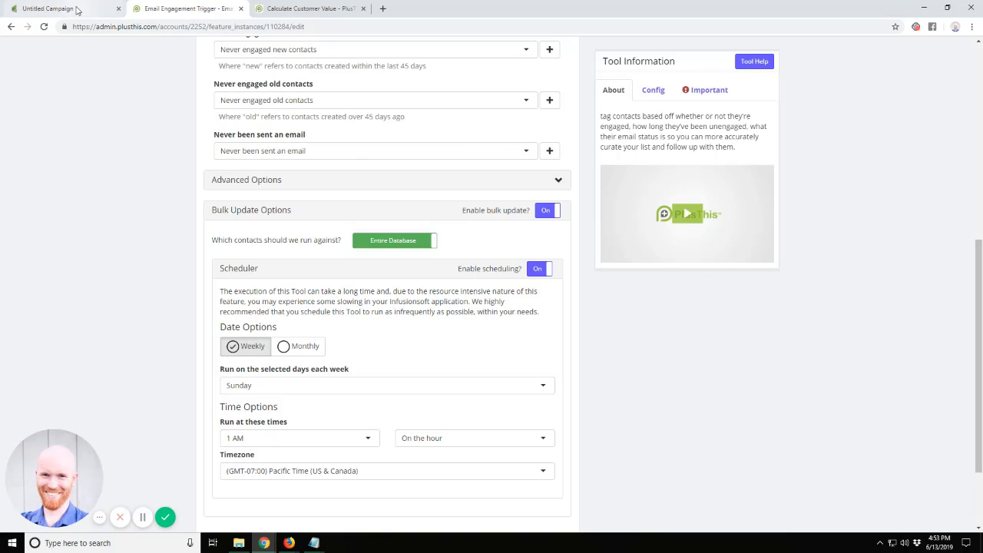
Return to the Infusionsoft campaign, close the tag configuration without changes and open the decision diamond's rules.
left_click(77, 10)
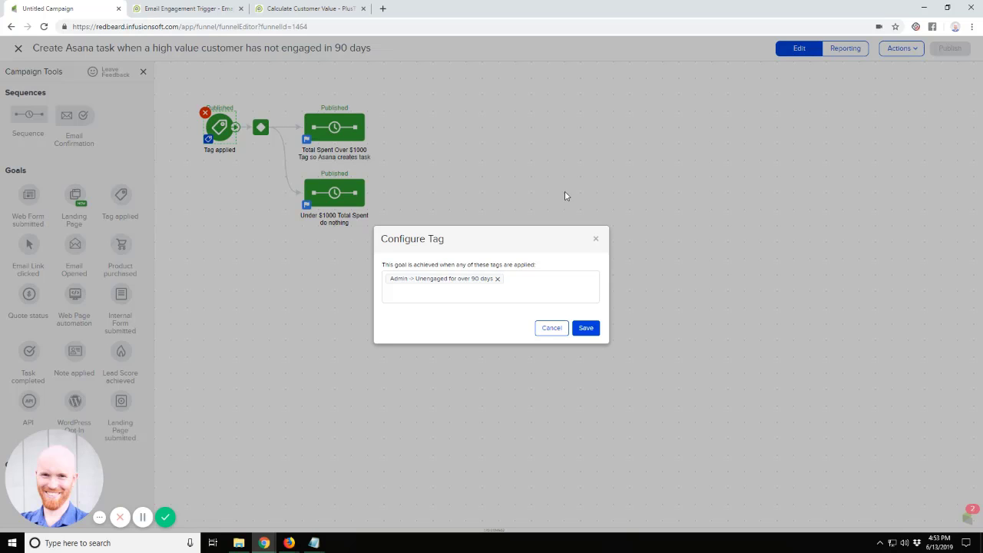
left_click(594, 239)
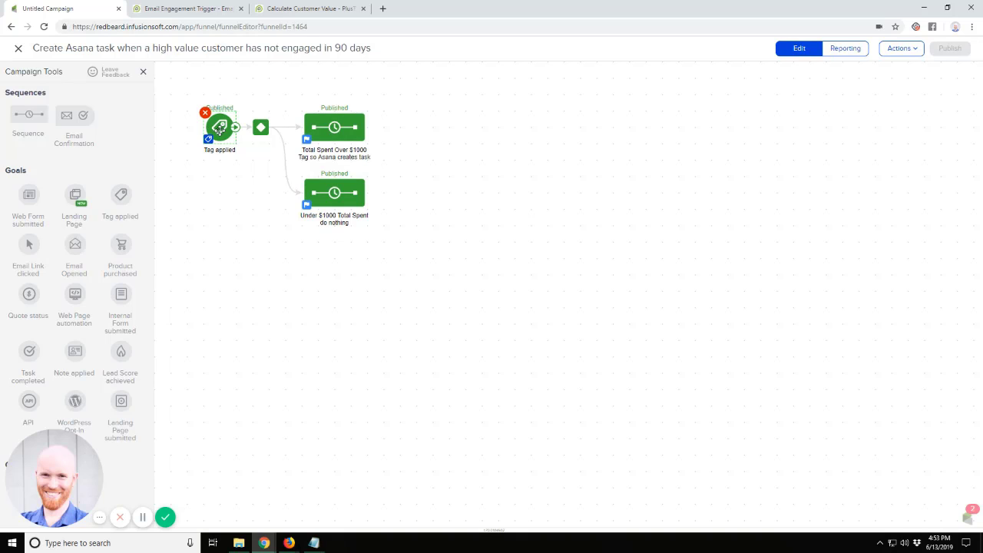
double_click(261, 127)
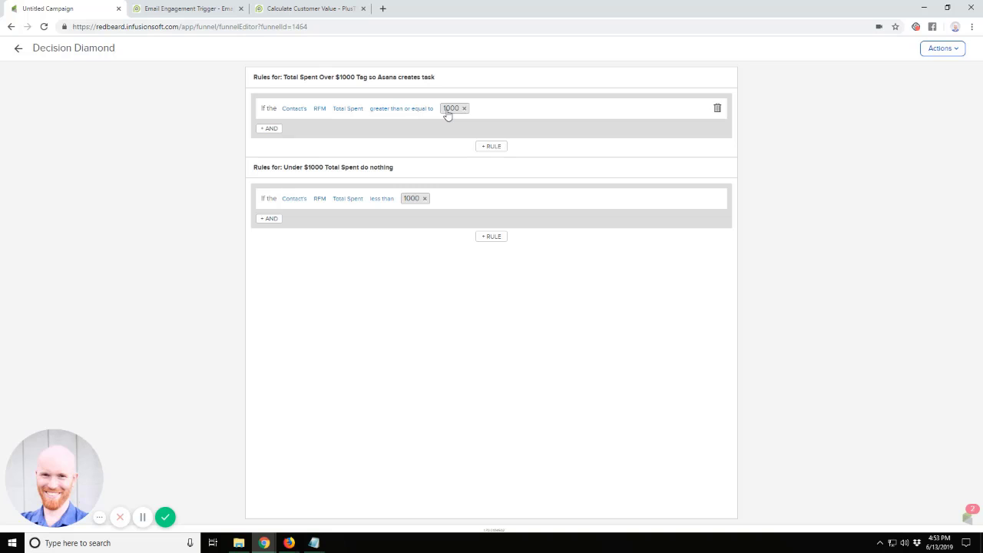
Save the Calculate Total Spent tool in PlusThis and select its generated tool URL.
left_click(330, 11)
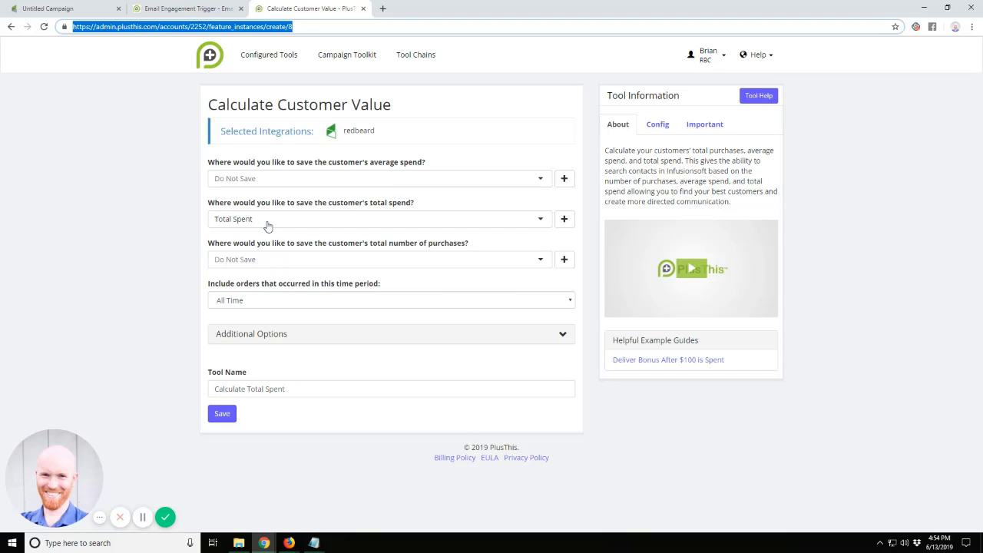
left_click(224, 420)
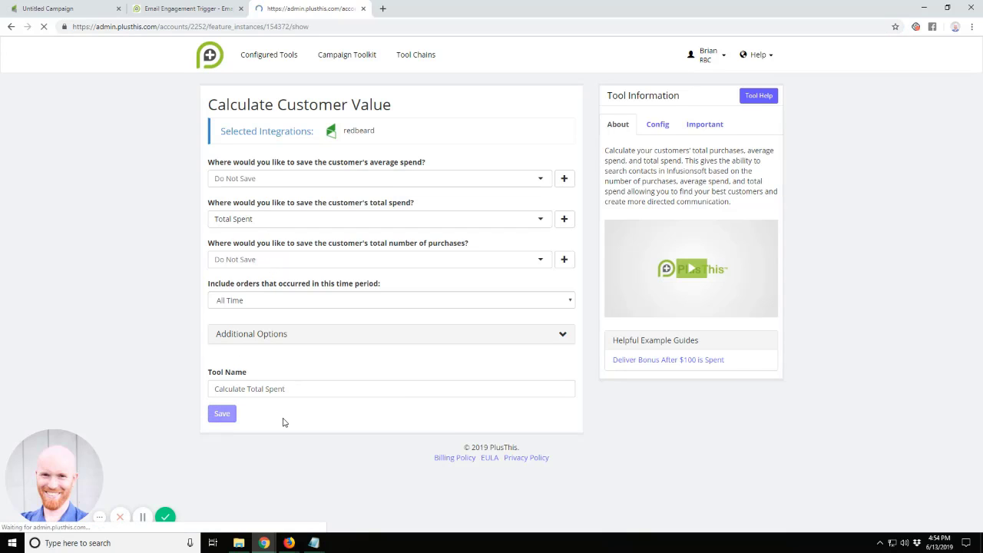
left_click(368, 145)
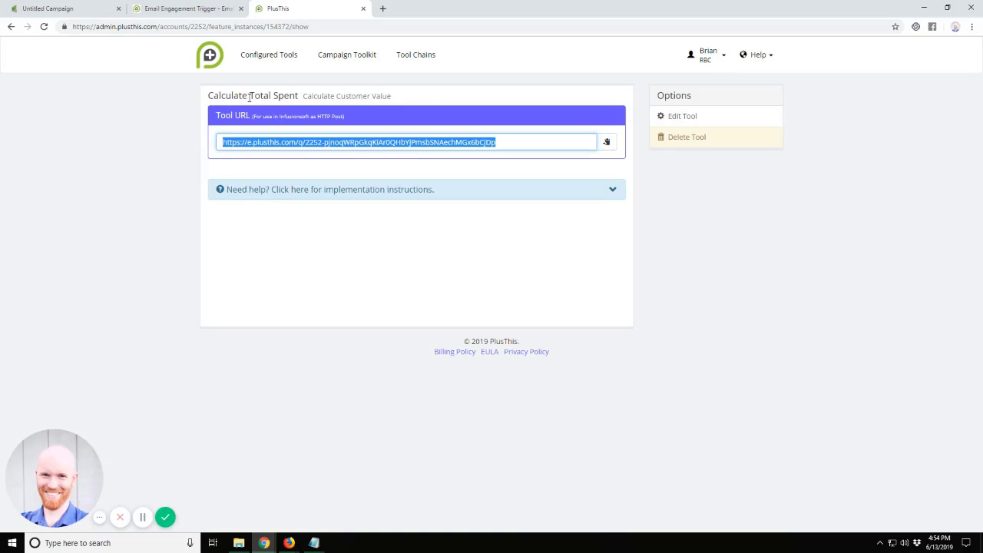
Go back to the Infusionsoft campaign canvas and briefly highlight both sequences after the decision diamond.
left_click(83, 10)
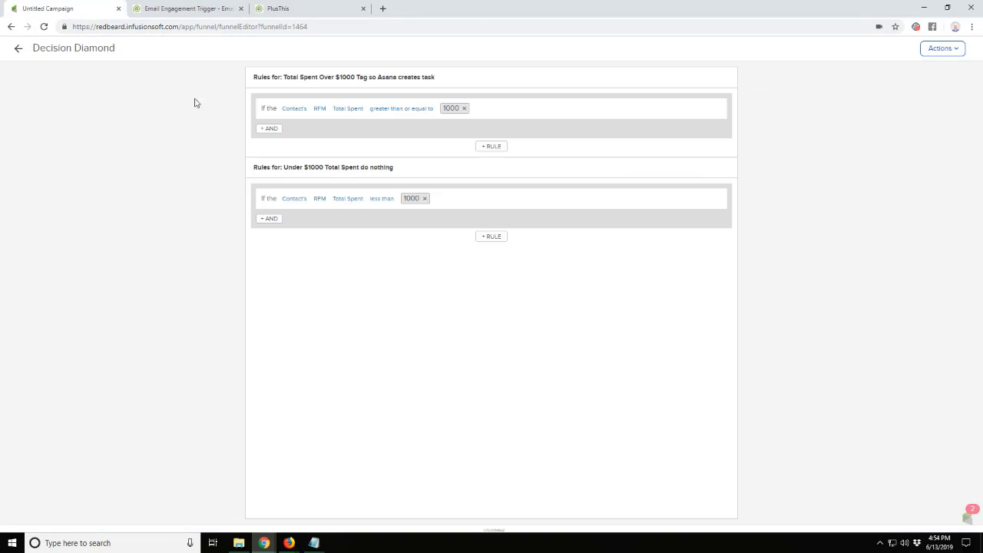
left_click(19, 51)
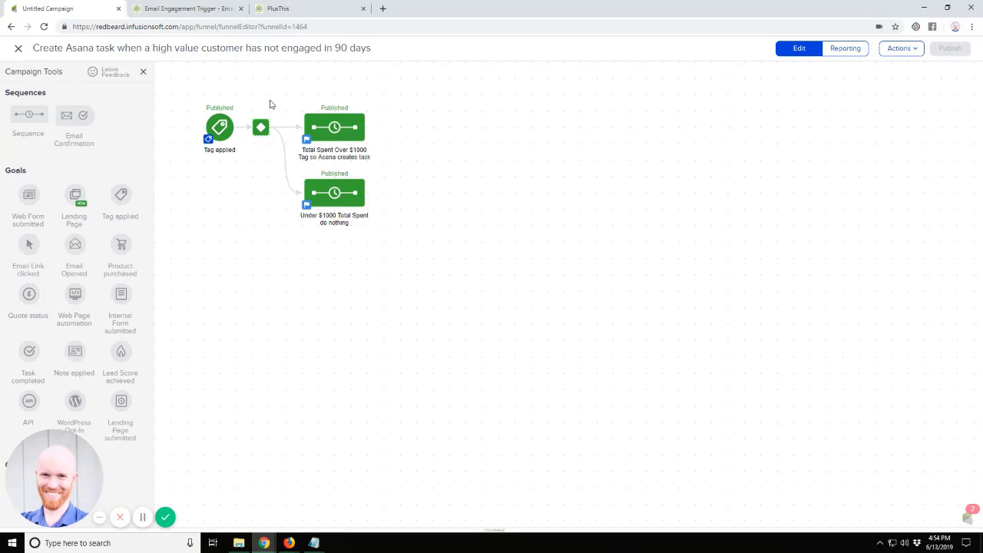
left_click_drag(412, 99, 282, 268)
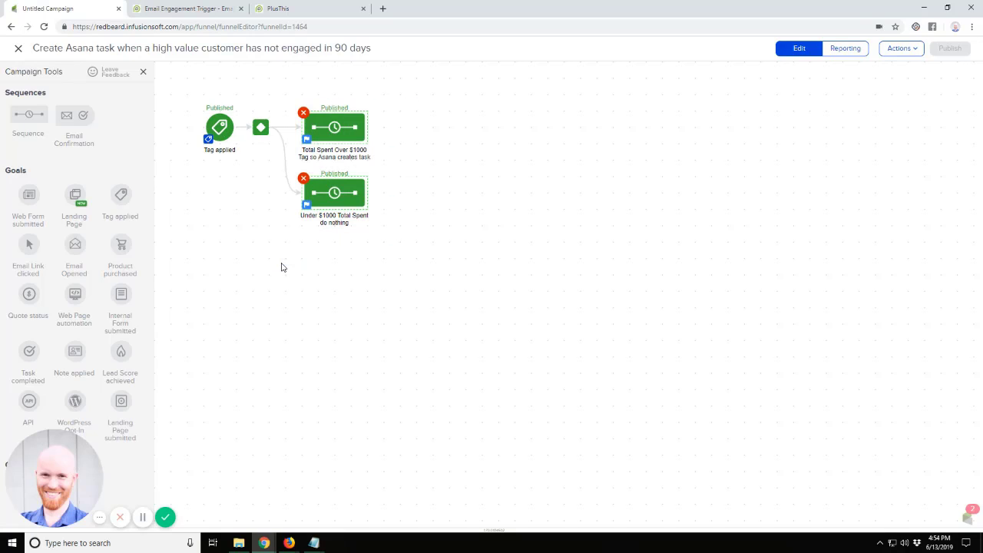
left_click(299, 264)
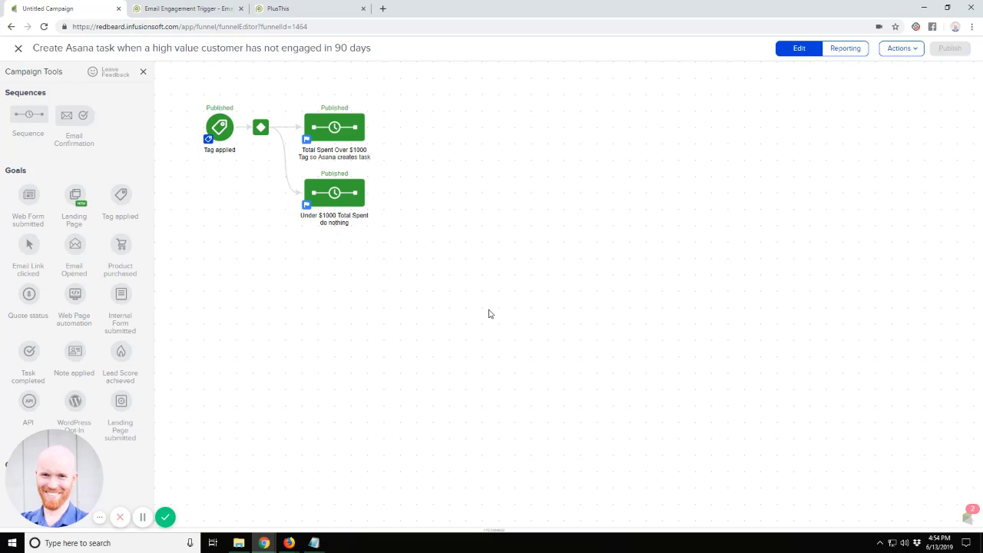
Review the engagement tags in PlusThis and open the Calculate Total Spent tool's settings for editing.
left_click(184, 8)
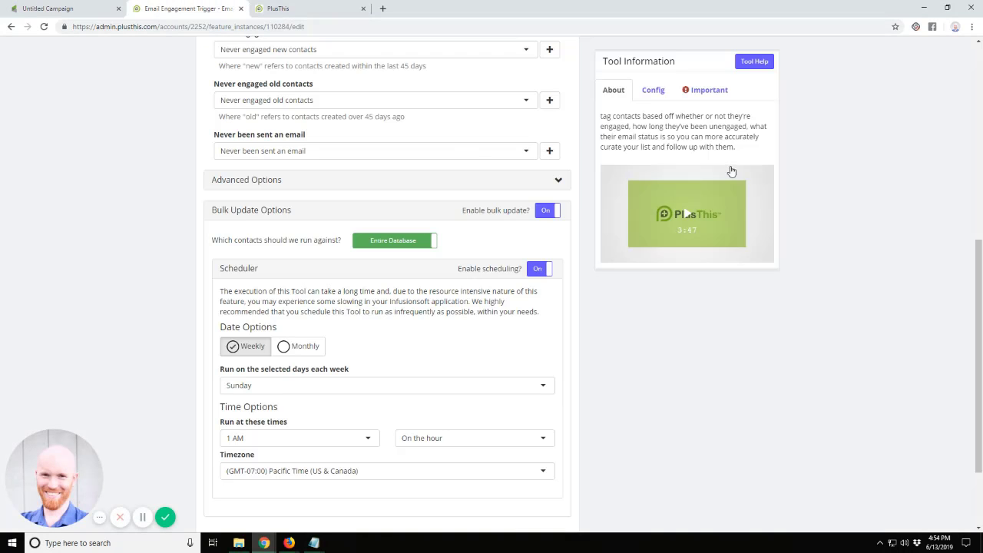
scroll(252, 201, "up", 4)
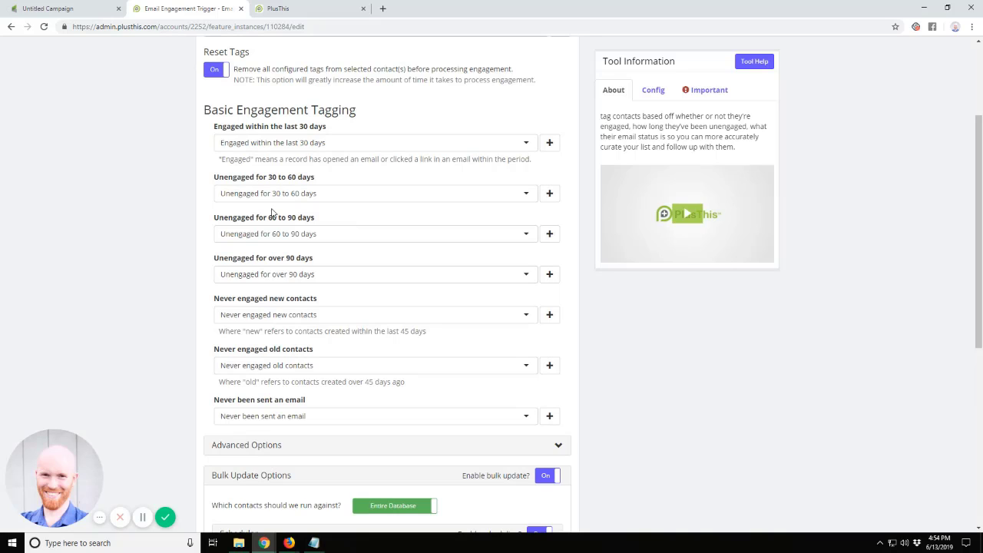
left_click(277, 10)
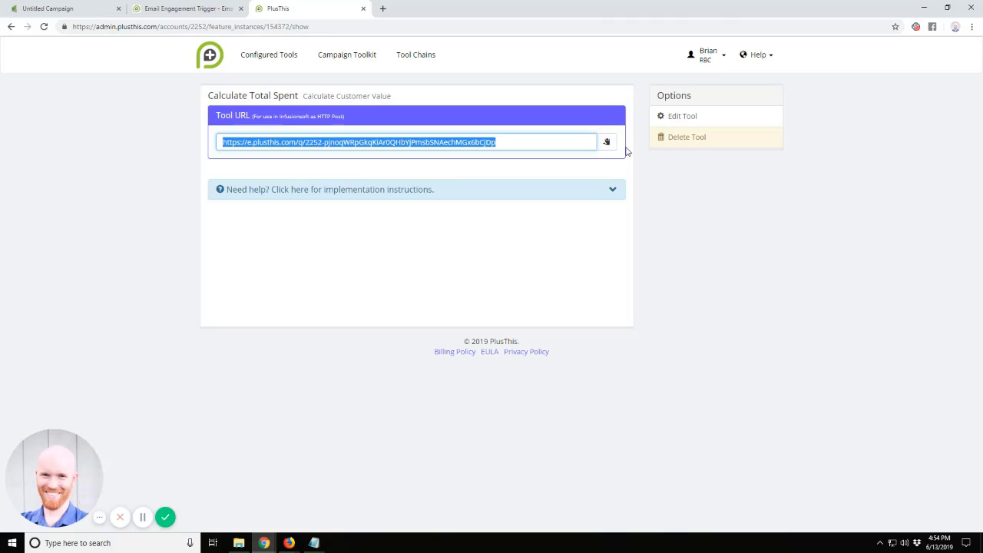
left_click(667, 117)
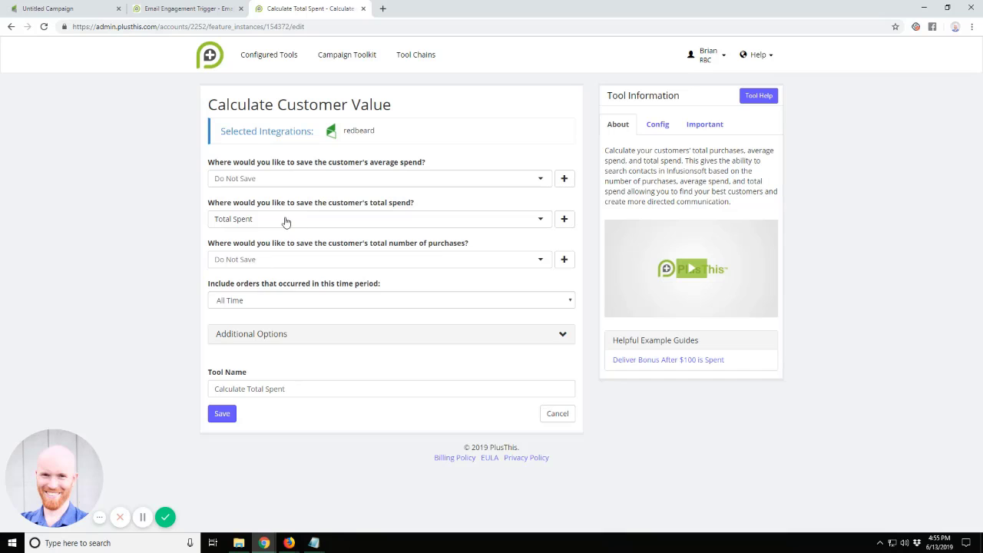
In the Infusionsoft campaign, set the Total Spent threshold to 10000 in both decision diamond rules and return to the canvas.
left_click(65, 9)
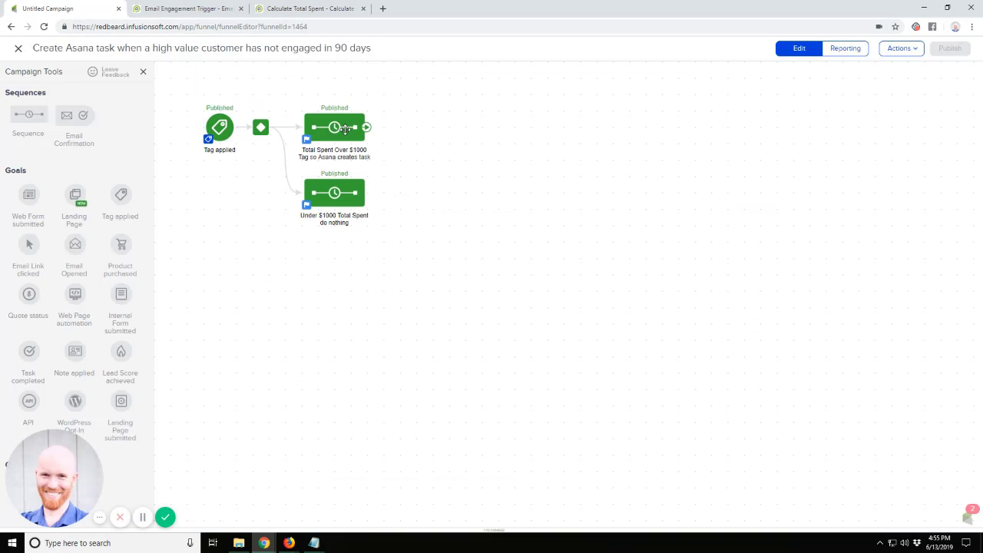
double_click(260, 128)
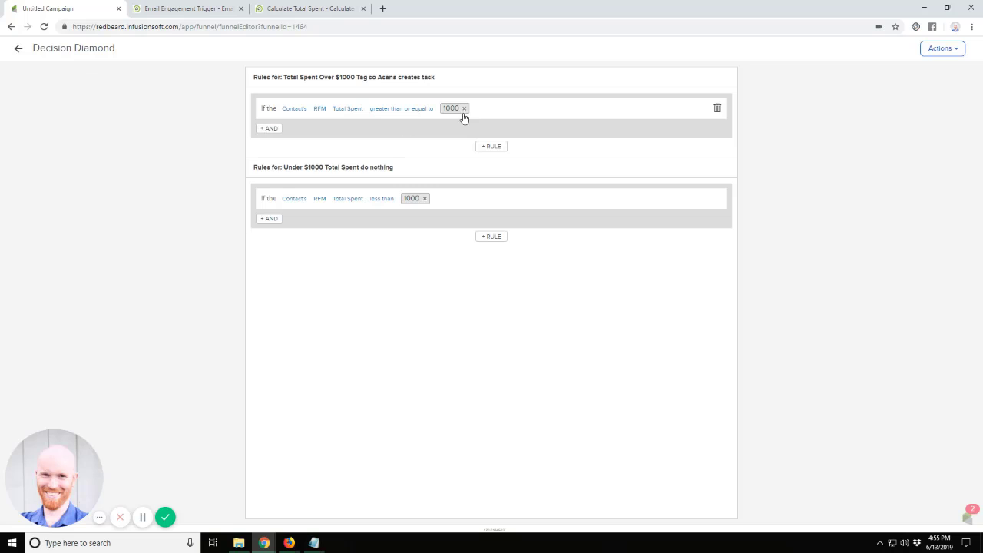
left_click(461, 110)
type("0")
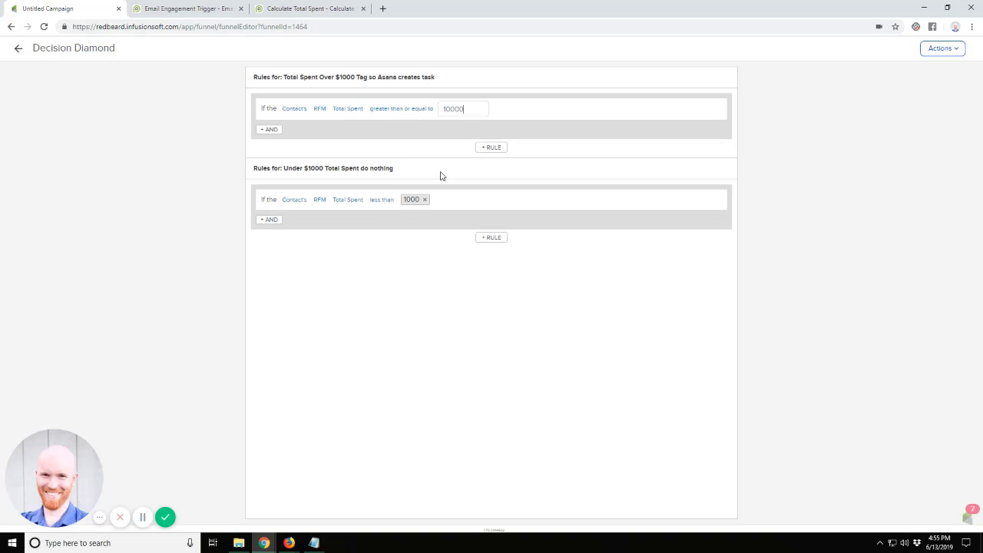
left_click(415, 199)
type("0")
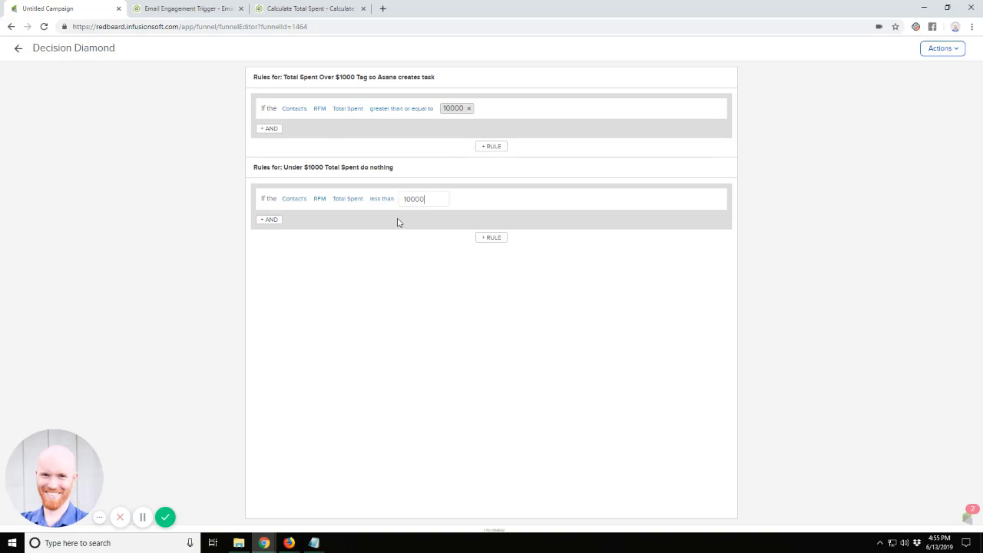
left_click(397, 221)
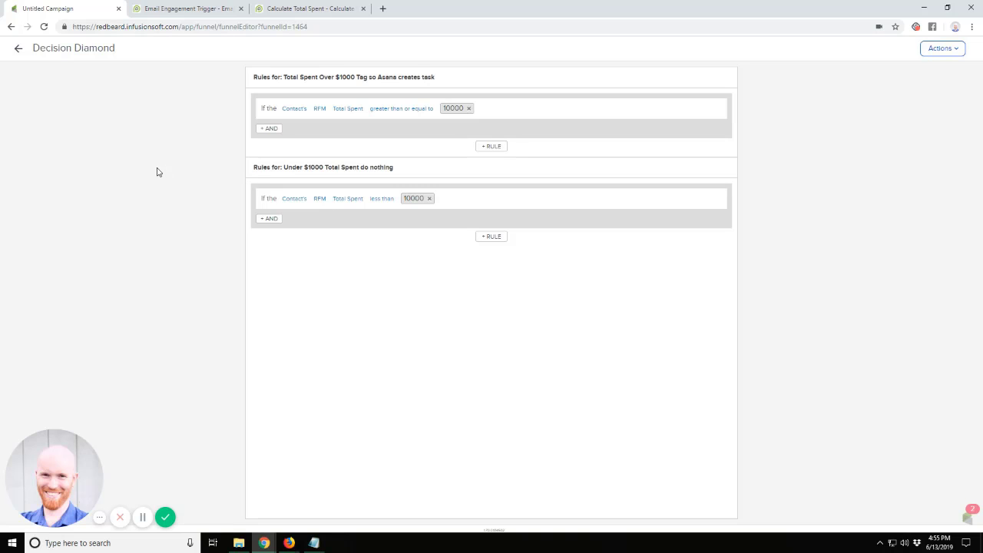
left_click(19, 51)
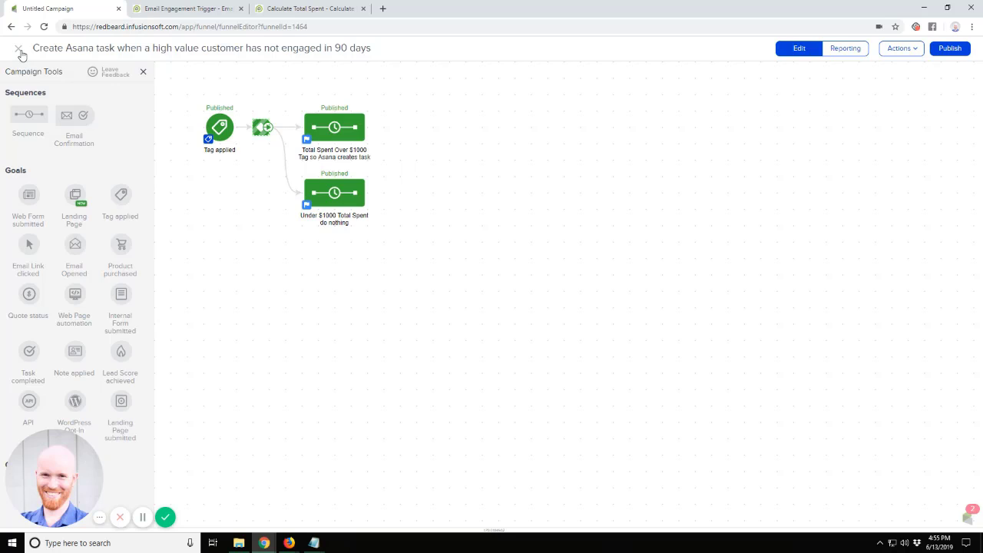